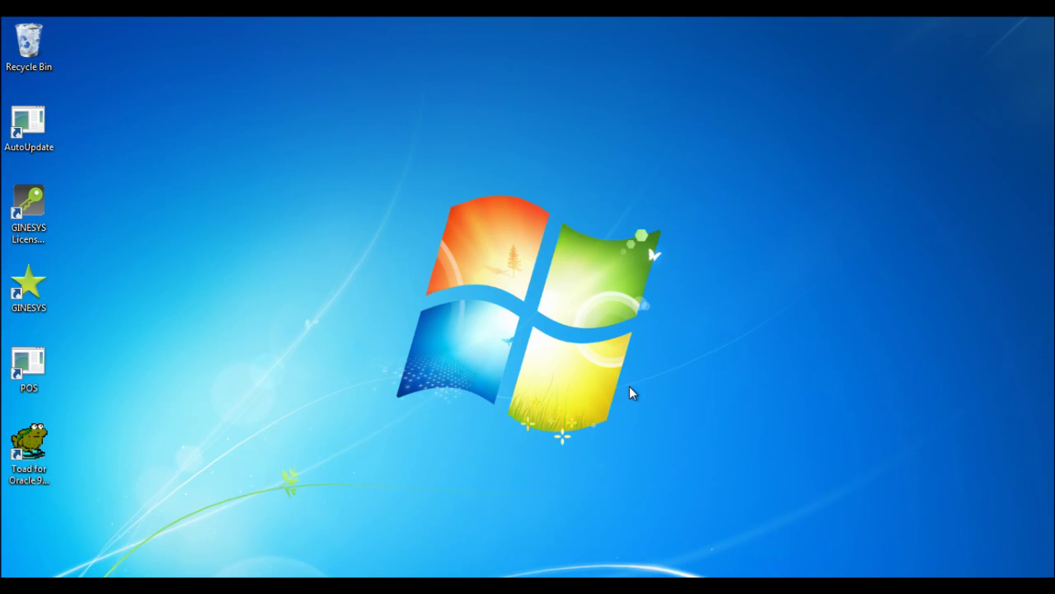
left_click(19, 360)
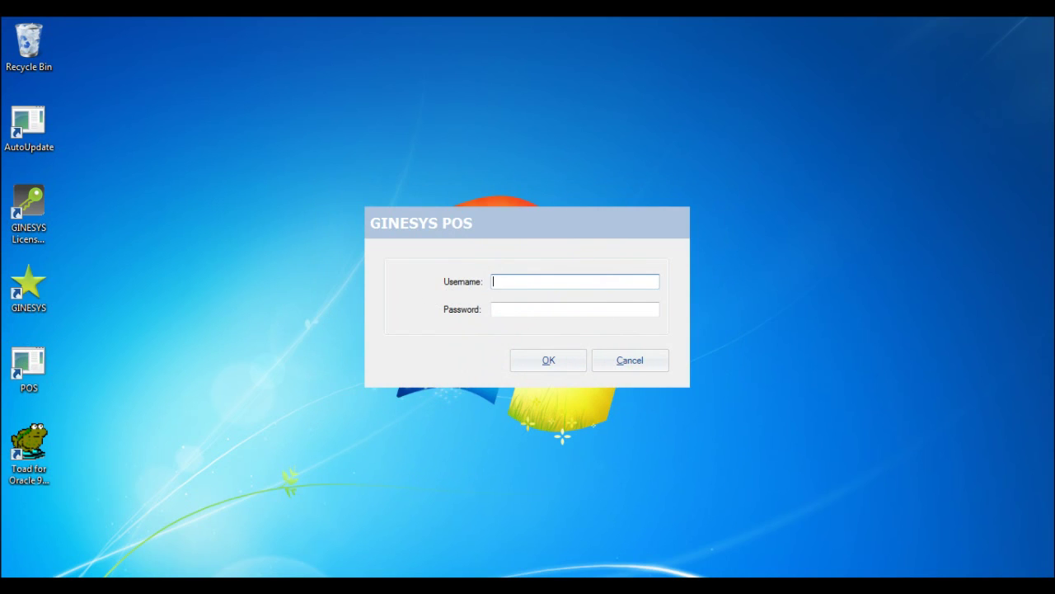
type("m")
key("Tab")
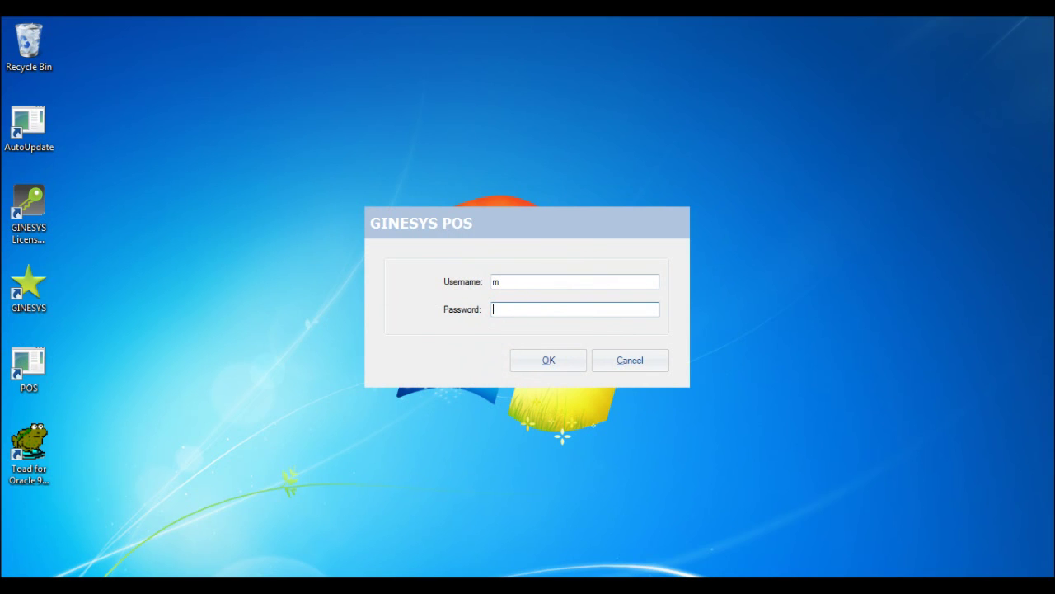
type("m")
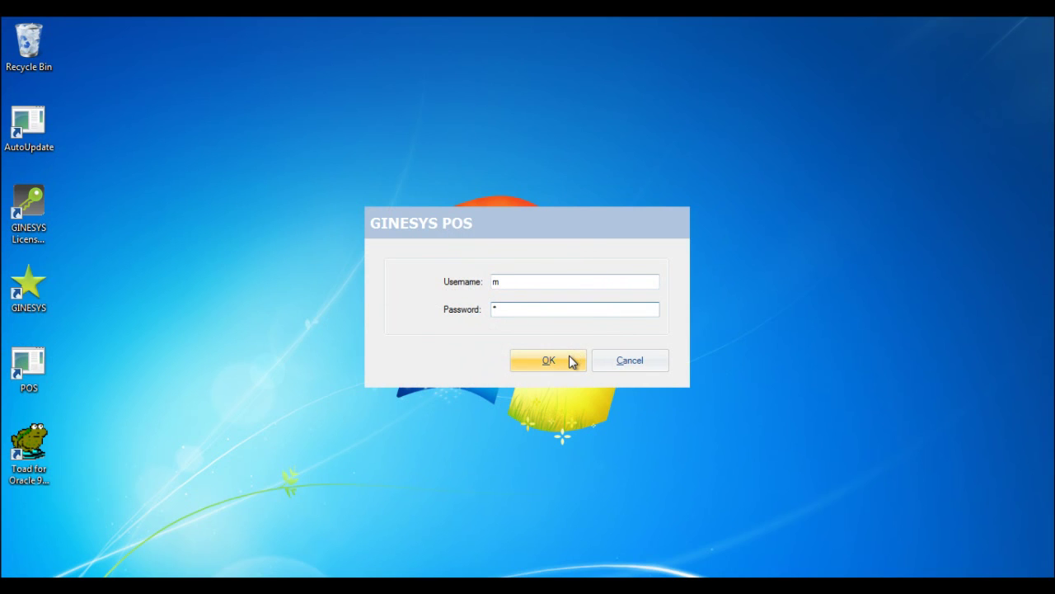
left_click(568, 361)
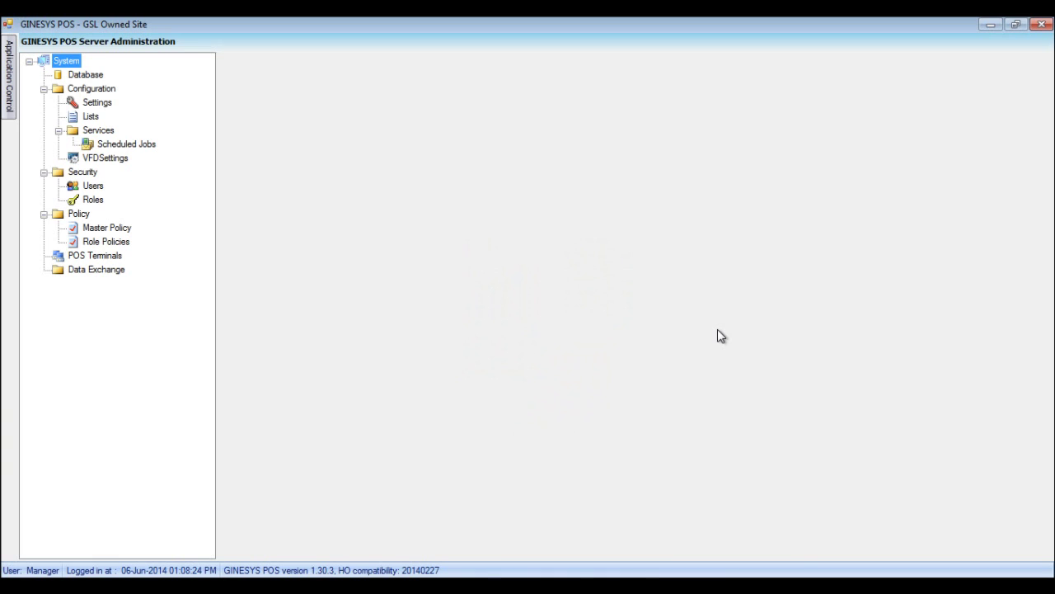
Step: Slide out the Application Control panel from the left edge
left_click(6, 75)
mouse_move(9, 76)
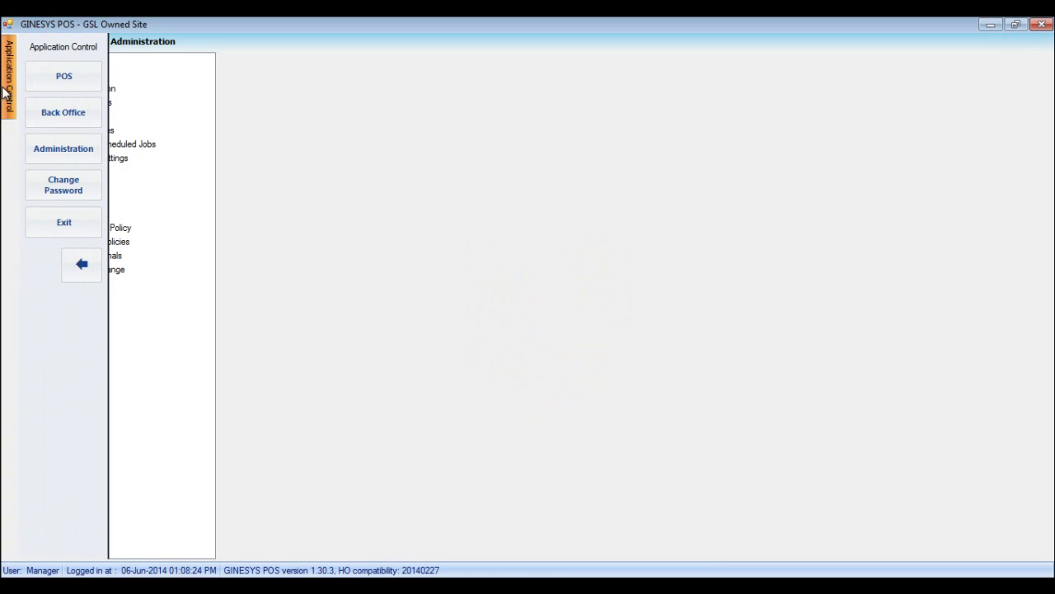
Step: Choose POS to open the billing screen for terminal ABR-V1
left_click(65, 80)
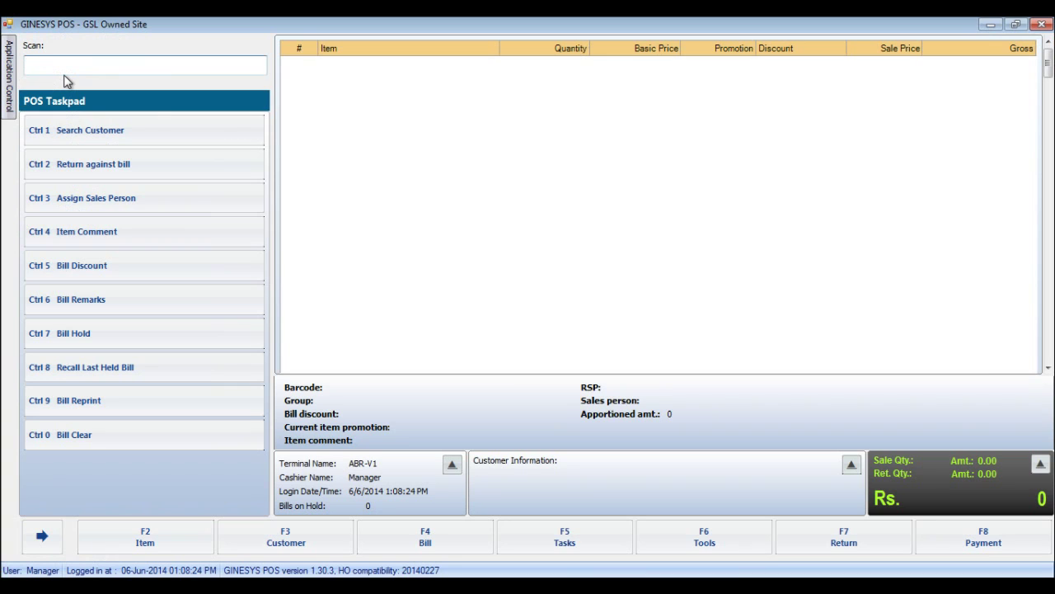
Step: Run Create Session from F5 Tasks and confirm the success message
left_click(578, 546)
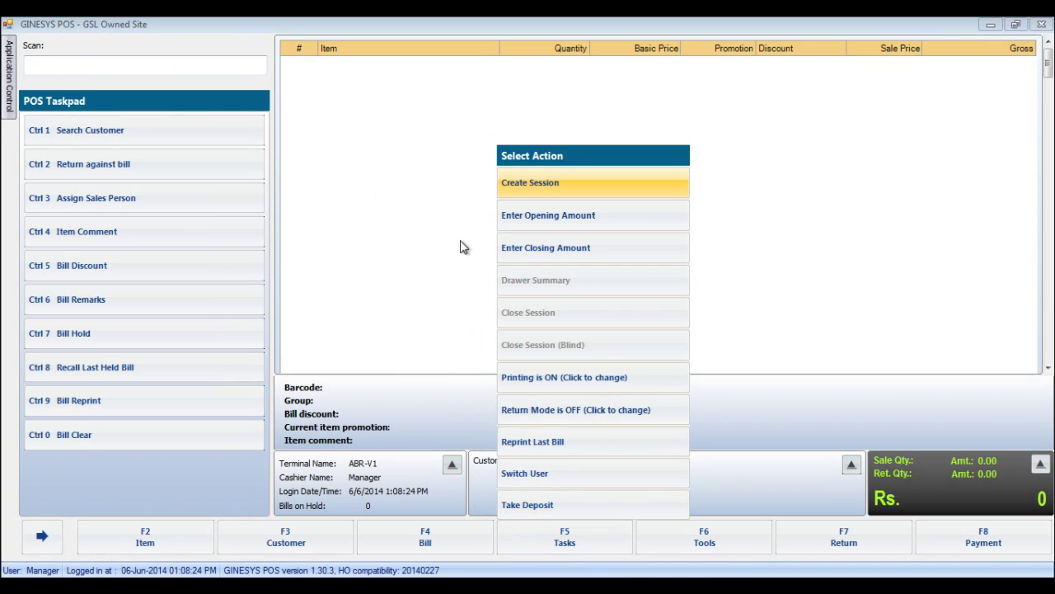
left_click(525, 188)
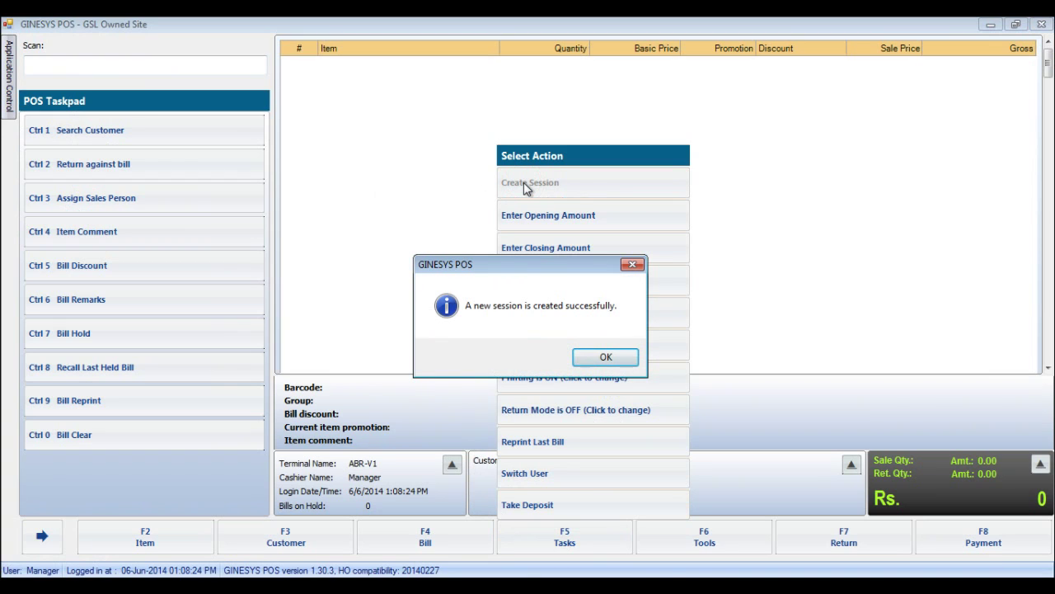
left_click(595, 356)
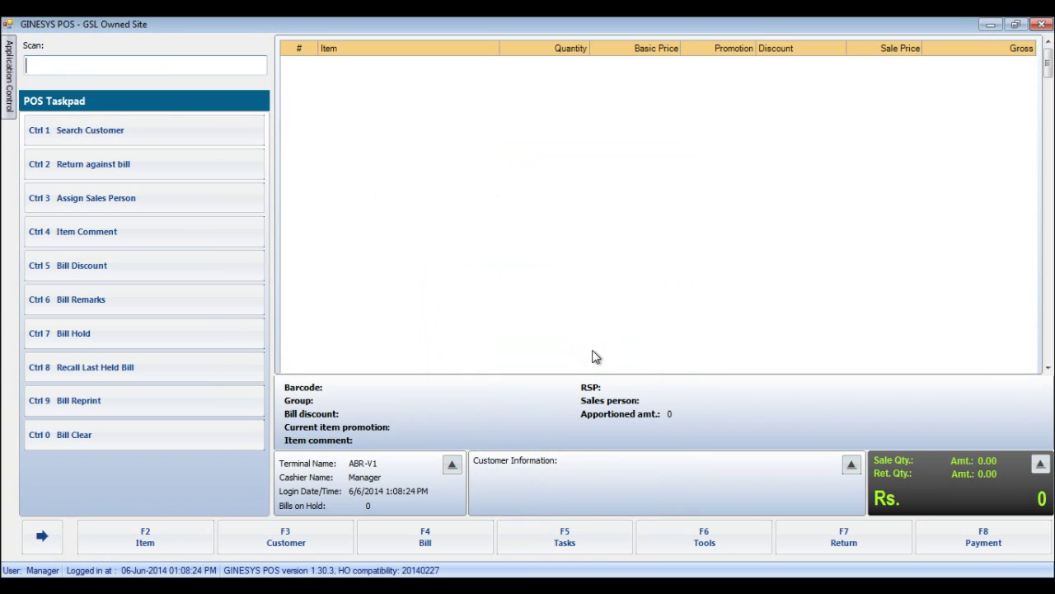